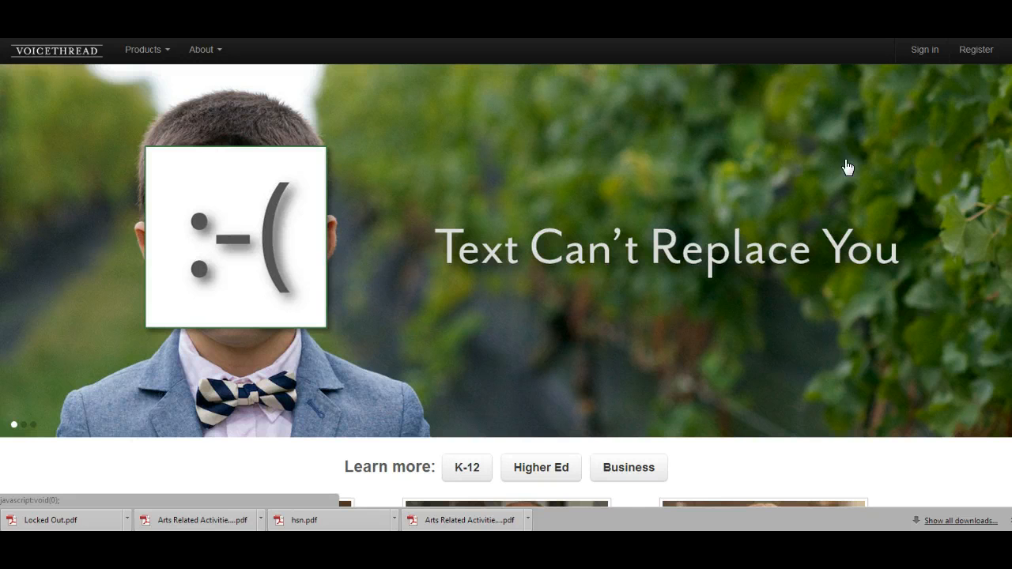
Step: Open the registration form and enter the first and last name
click(977, 52)
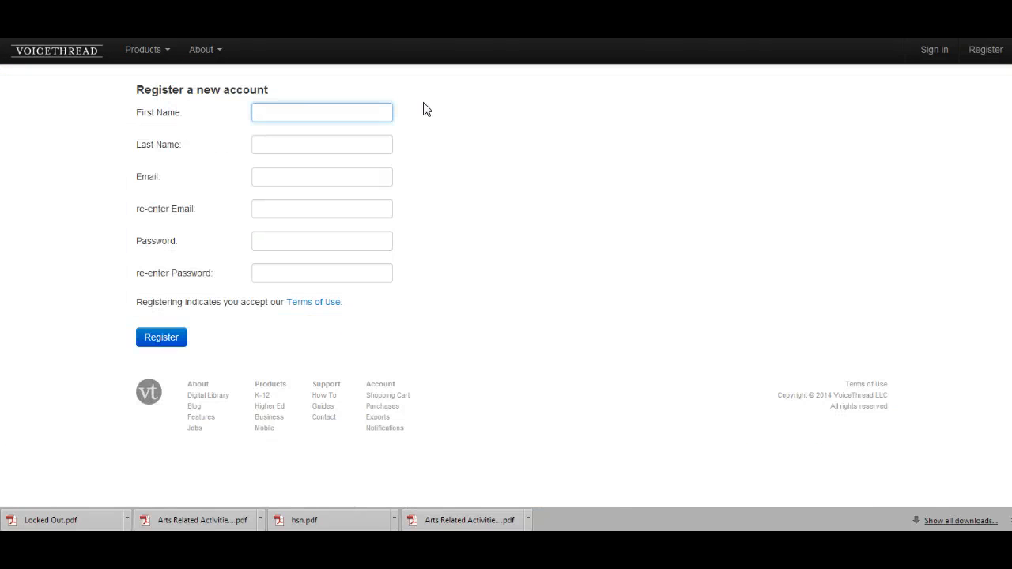
click(308, 113)
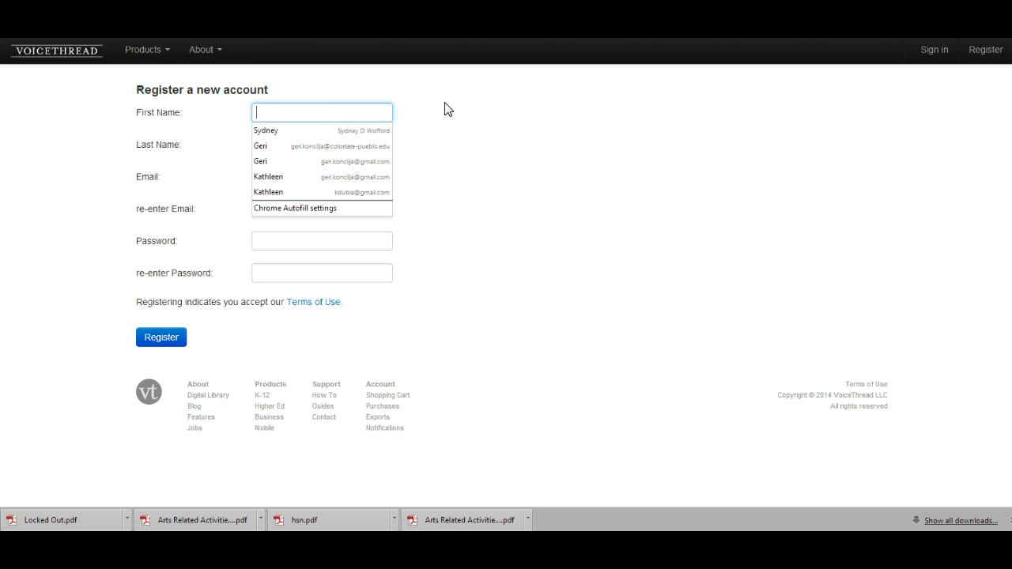
text(Rage)
key(Tab)
text(P)
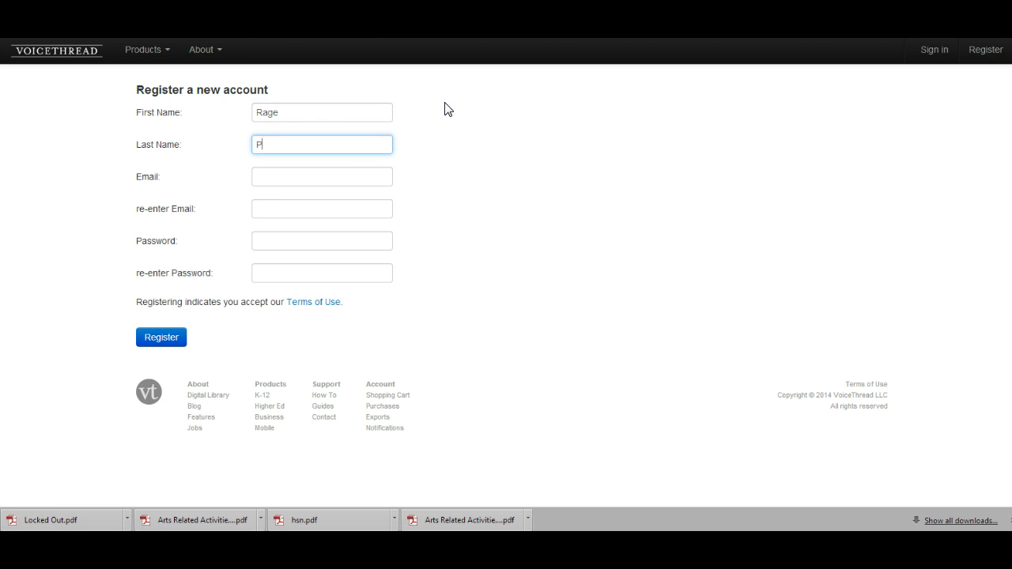
text(rogram)
key(Tab)
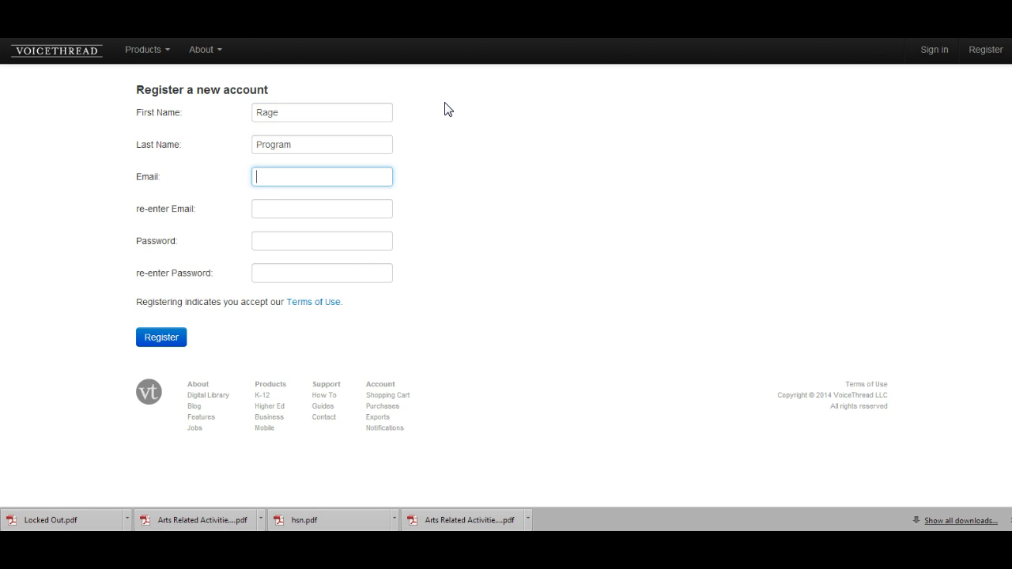
Step: Enter and confirm the e-mail address and password, then submit the registration
text(g)
key(BackSpace)
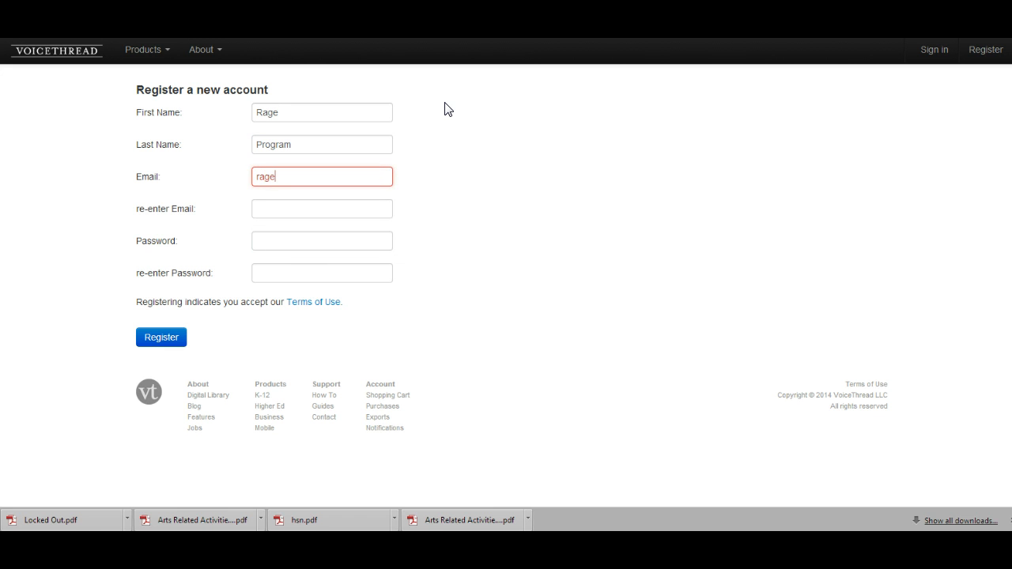
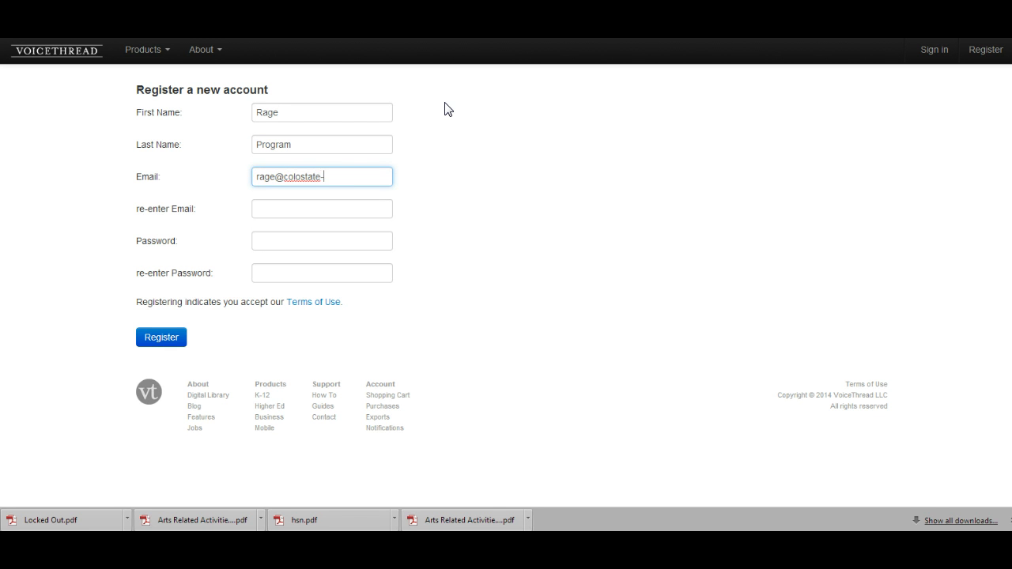
key(Tab)
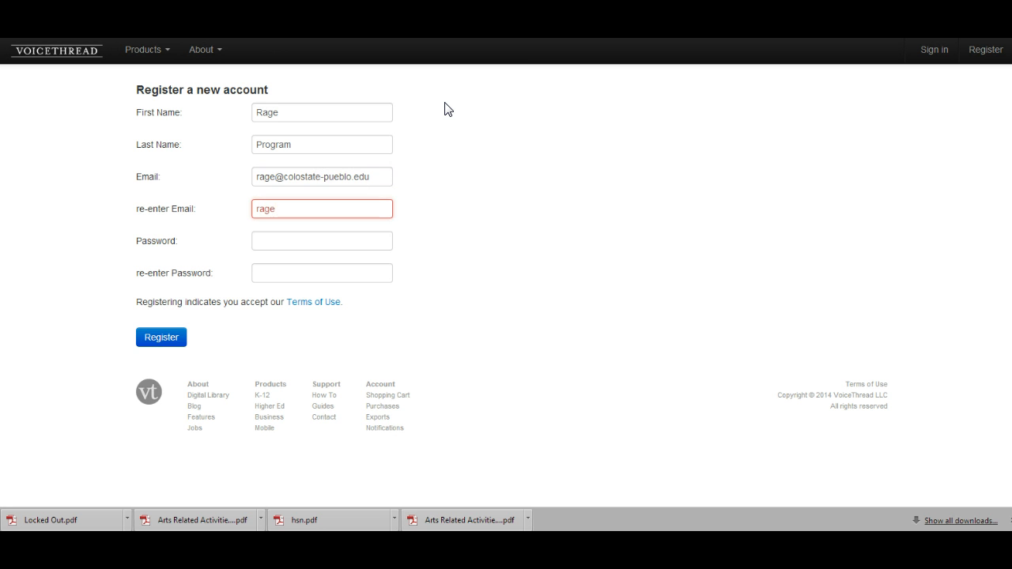
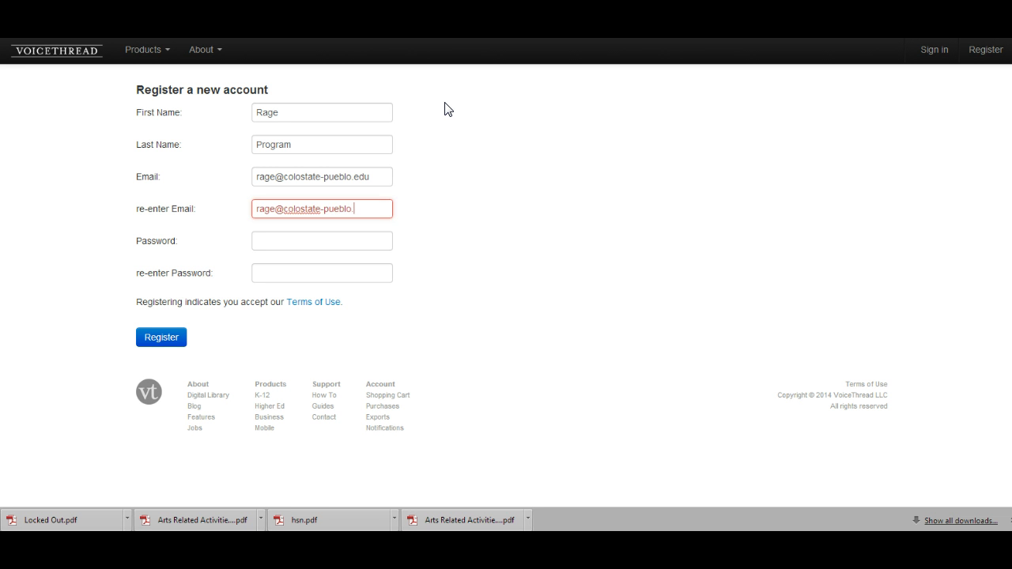
key(Tab)
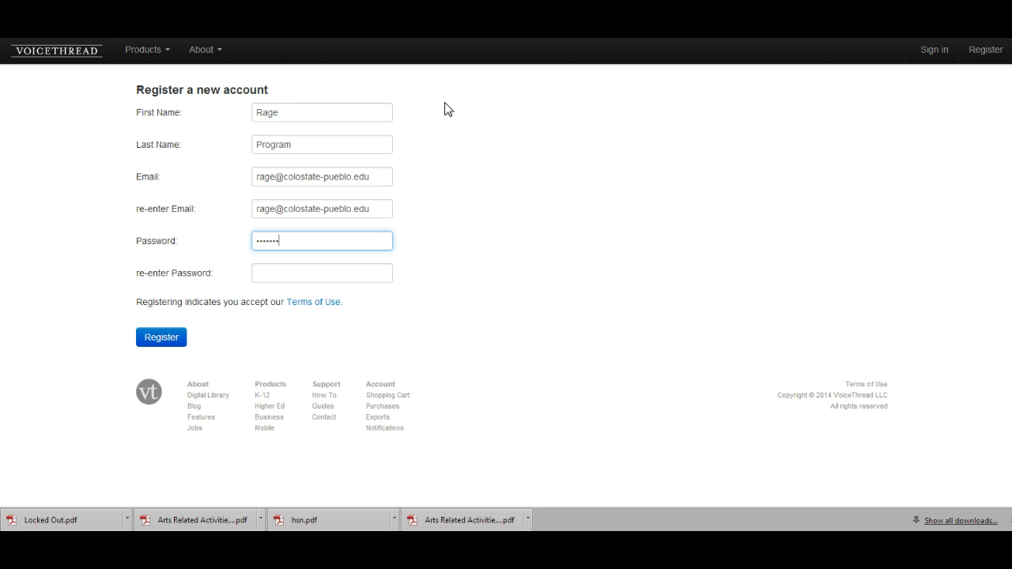
key(Tab)
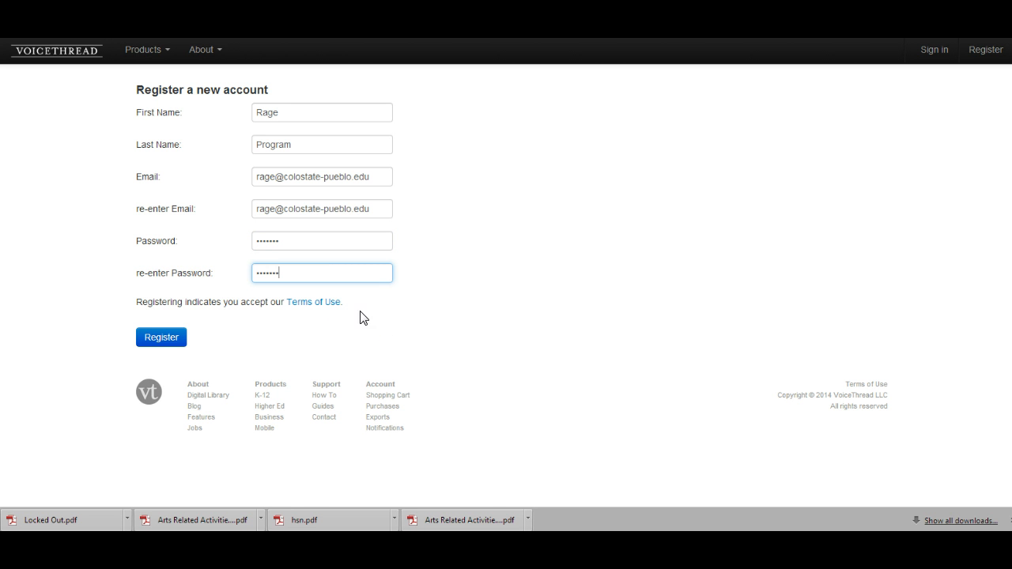
click(162, 341)
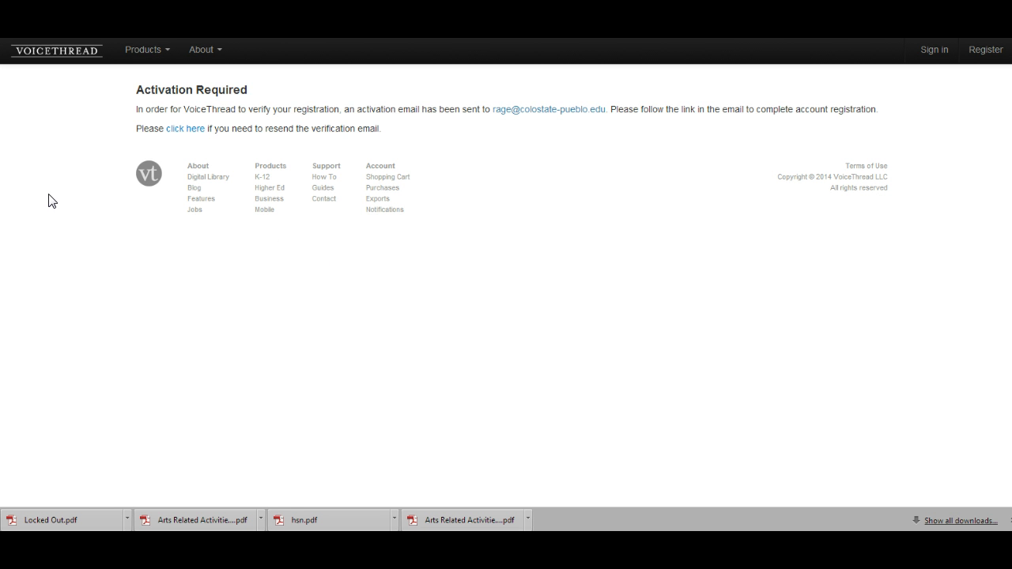
Step: Return to the homepage and sign in with the new account's e-mail and password
click(18, 48)
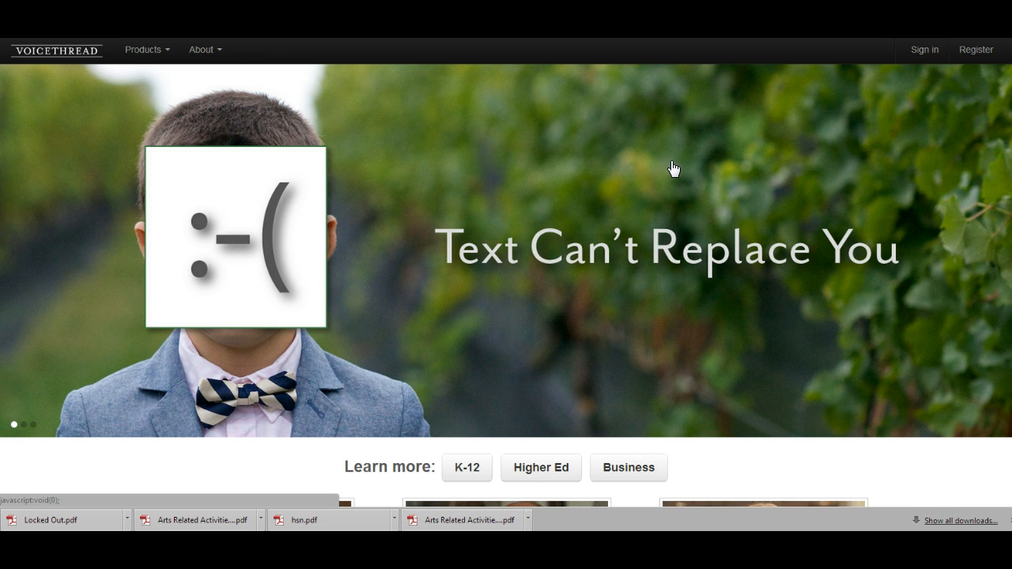
click(922, 50)
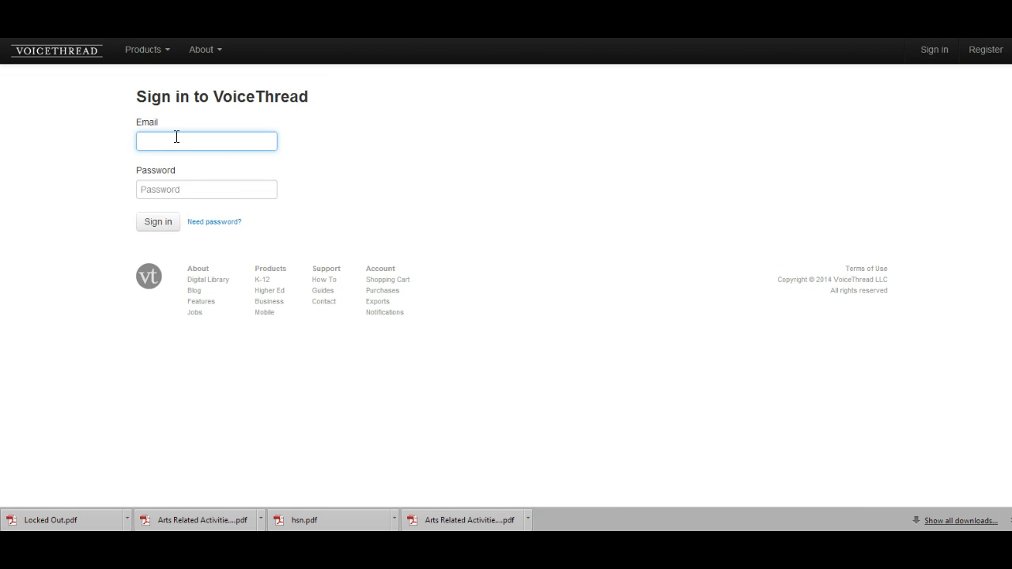
click(175, 137)
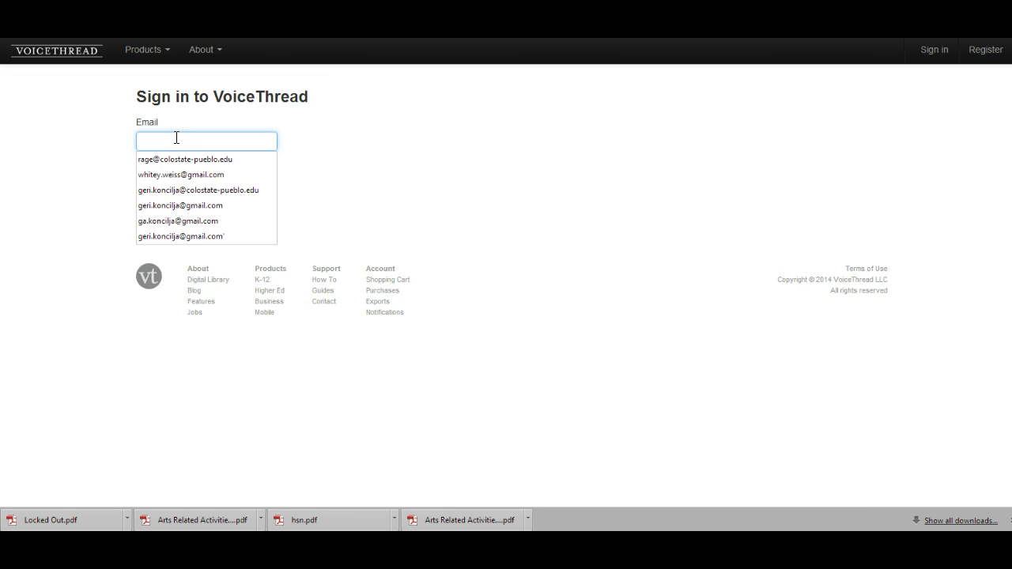
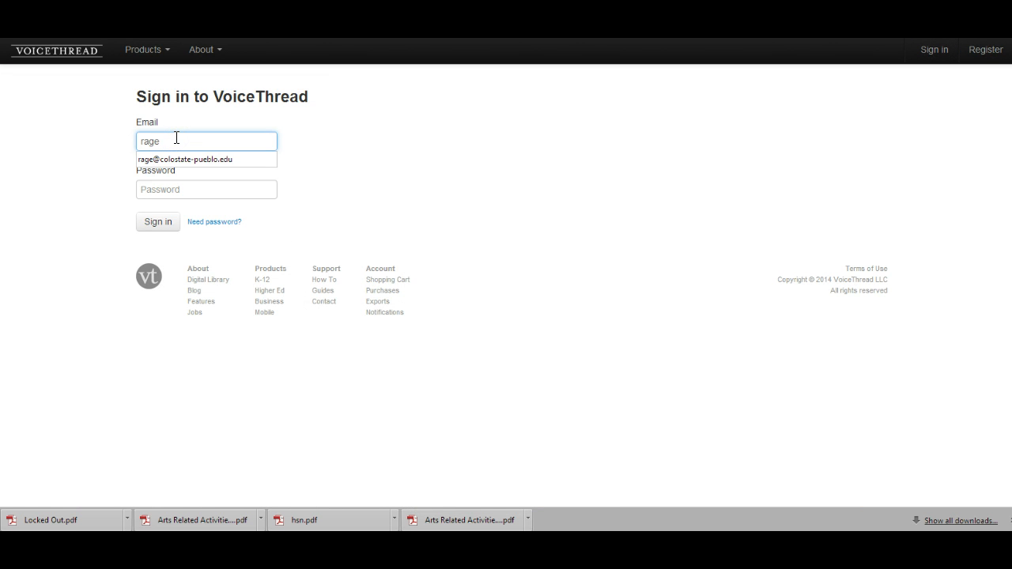
key(Tab)
text(••)
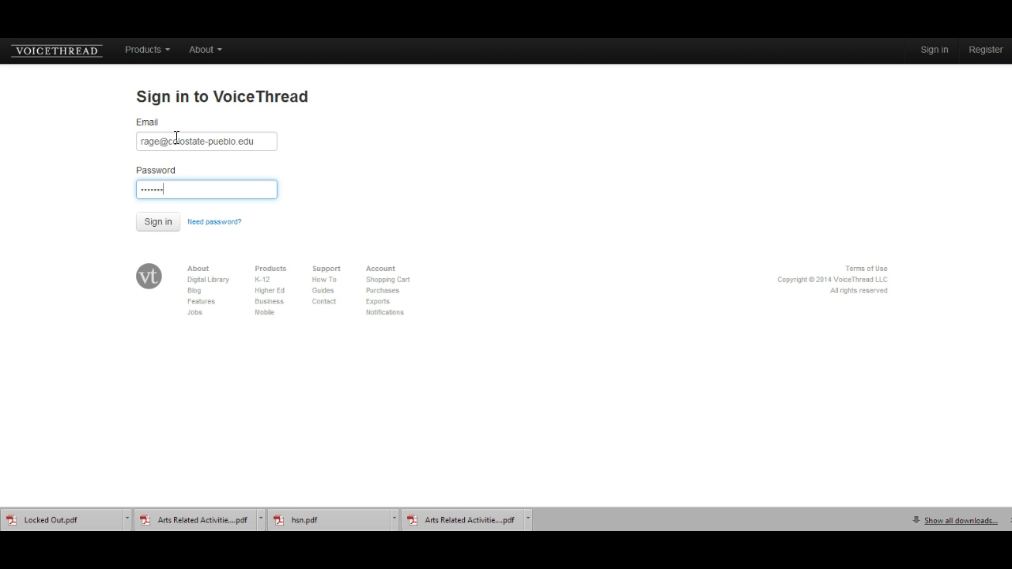
click(155, 225)
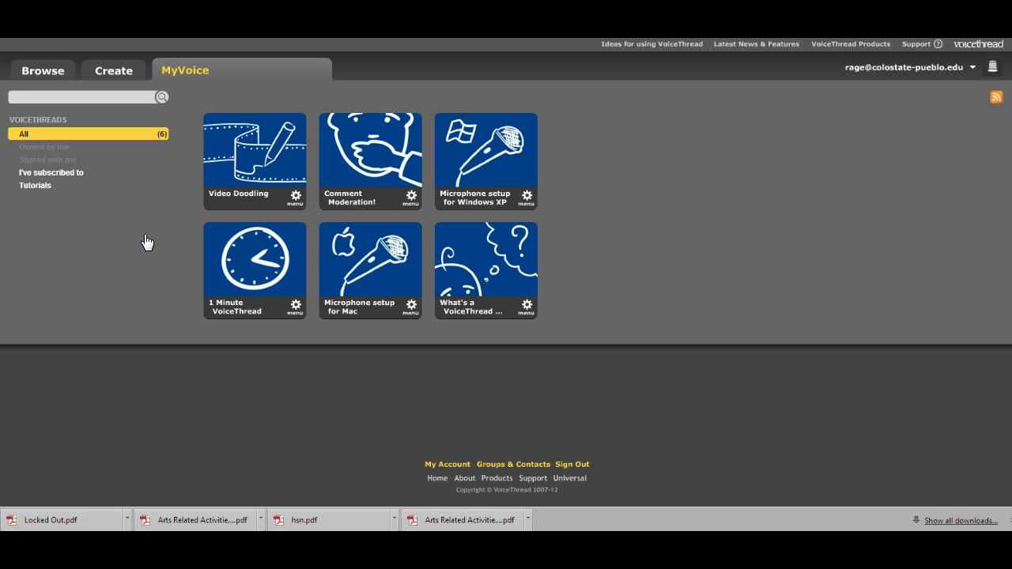
Step: Open the Create tab to begin a new VoiceThread
click(113, 72)
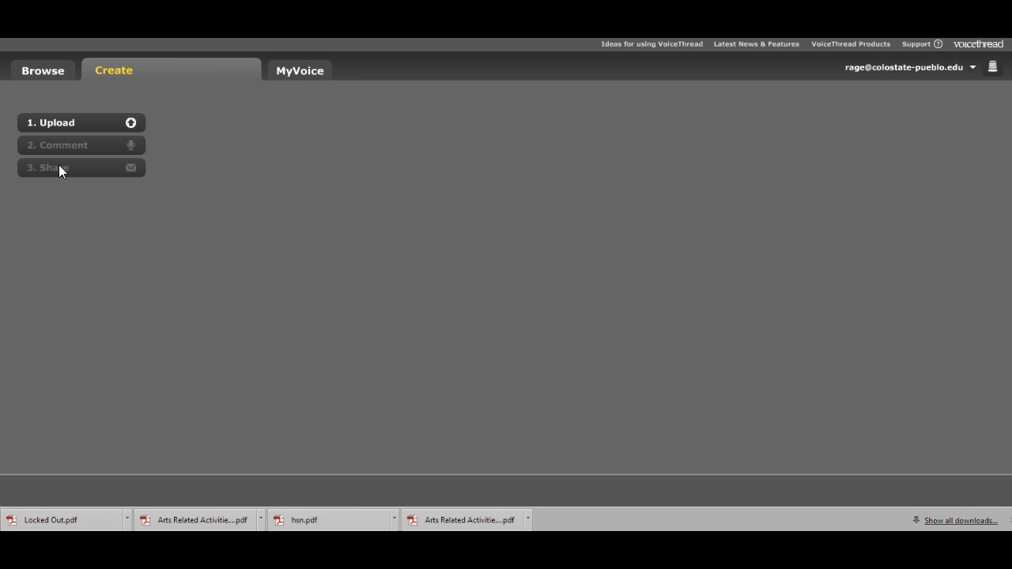
Step: Upload '7 Principles of Online Education' from the Desktop via My Computer
click(61, 125)
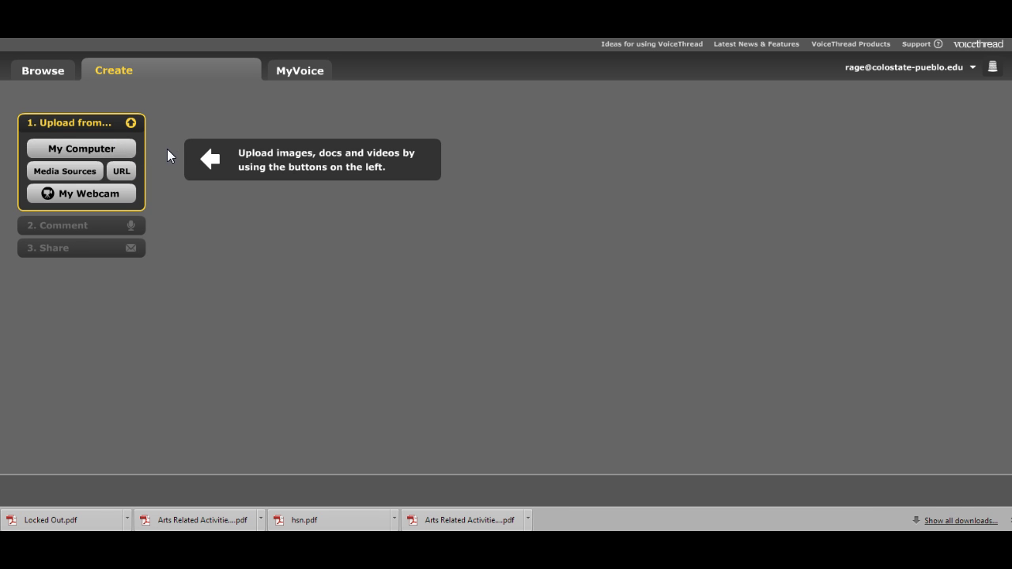
click(80, 151)
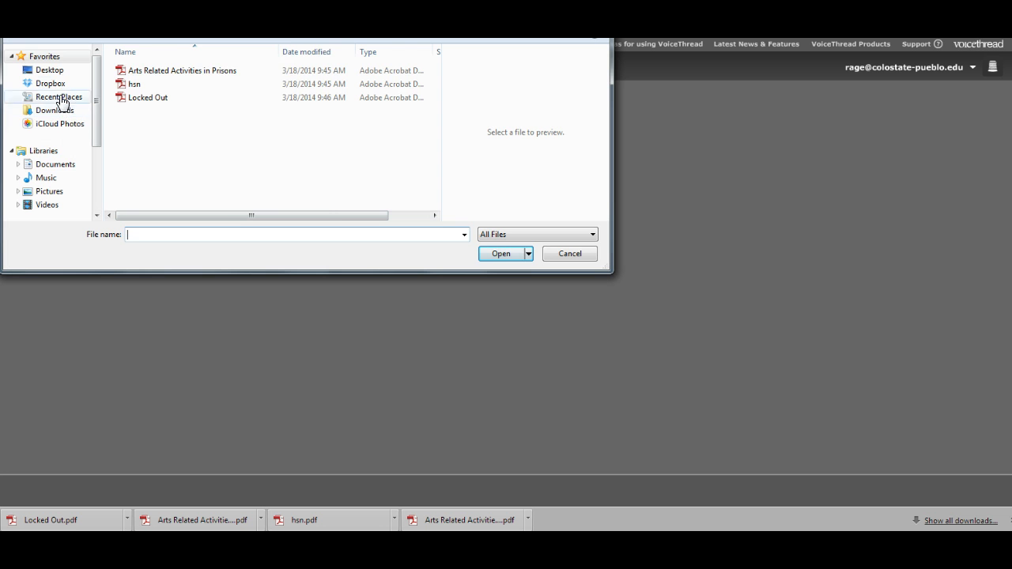
click(54, 71)
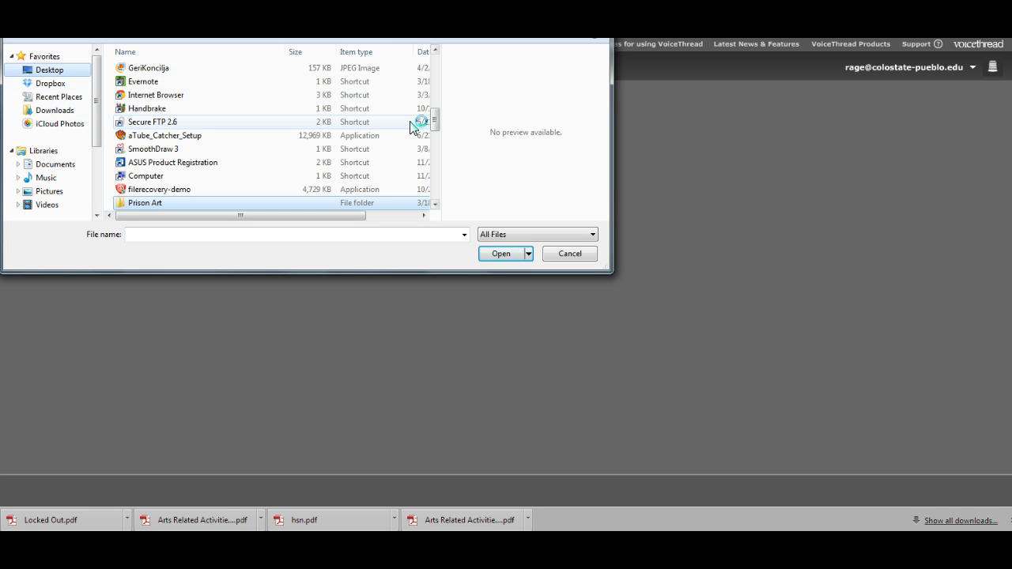
drag(435, 123, 437, 55)
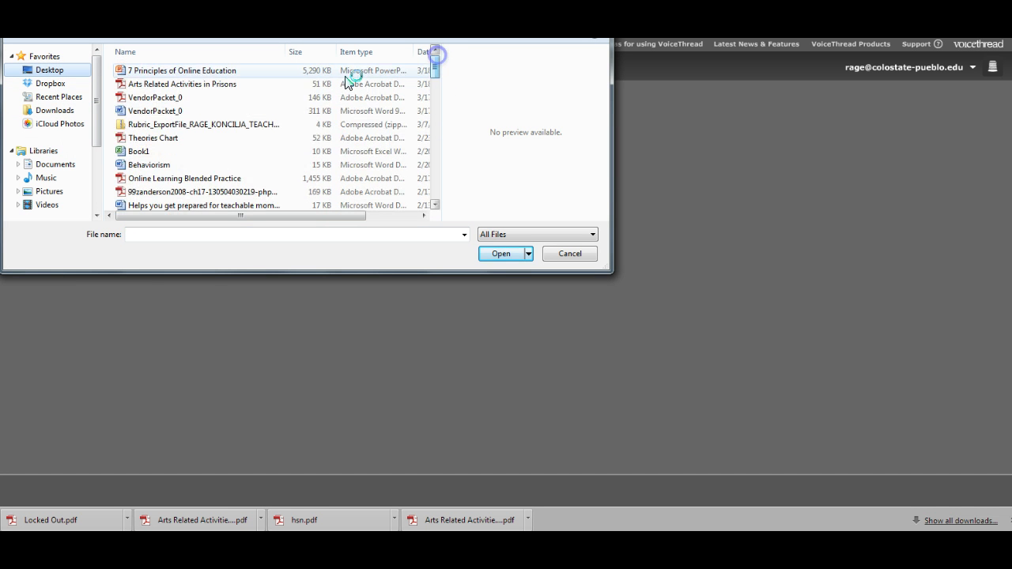
double_click(137, 72)
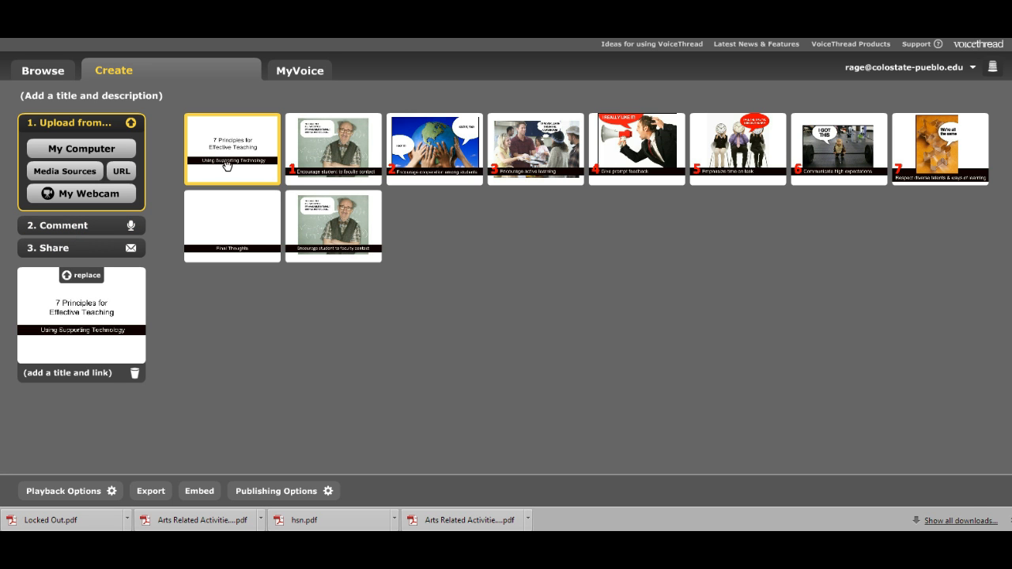
Step: Preview the Final Thoughts and title slides, then move to the Comment step
click(237, 229)
click(230, 151)
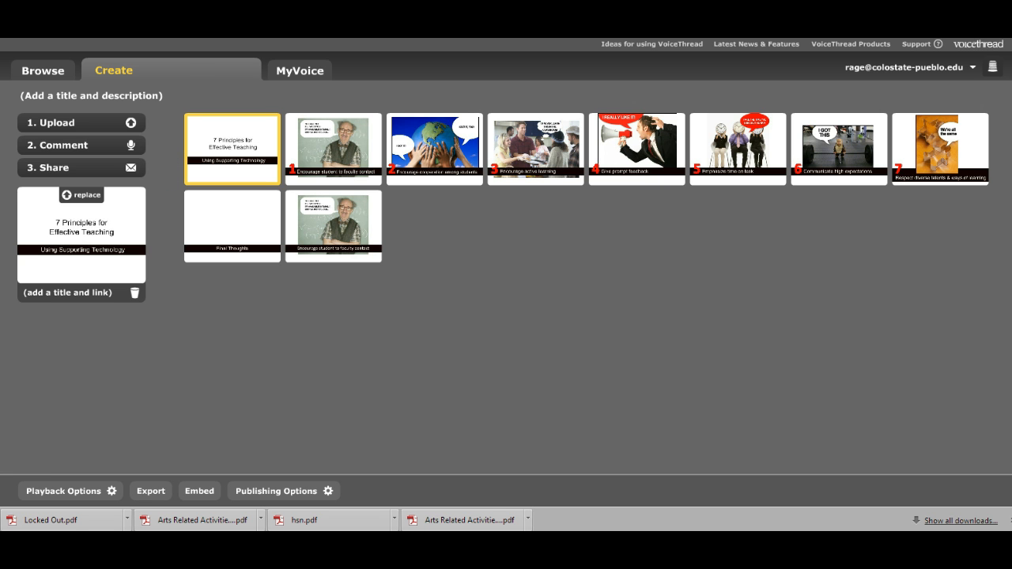
click(74, 145)
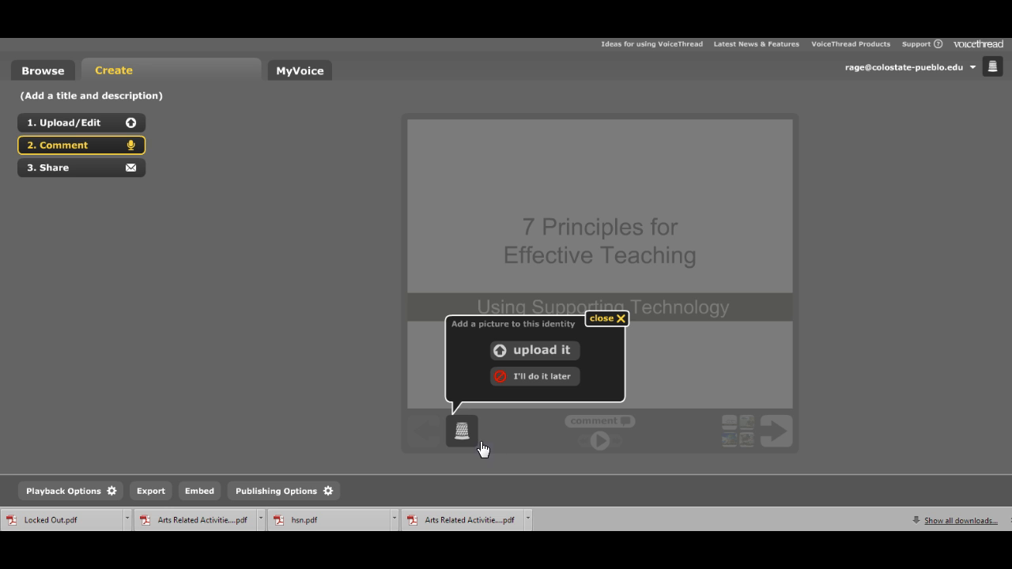
Step: Upload the woman's headshot JPEG, adjust its crop, and save it as the identity picture
click(522, 355)
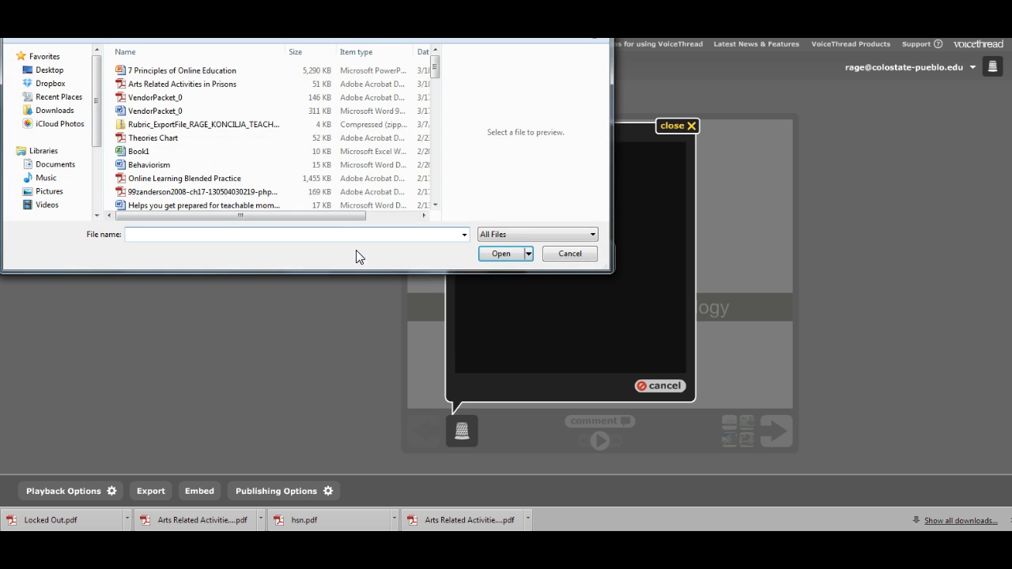
click(142, 137)
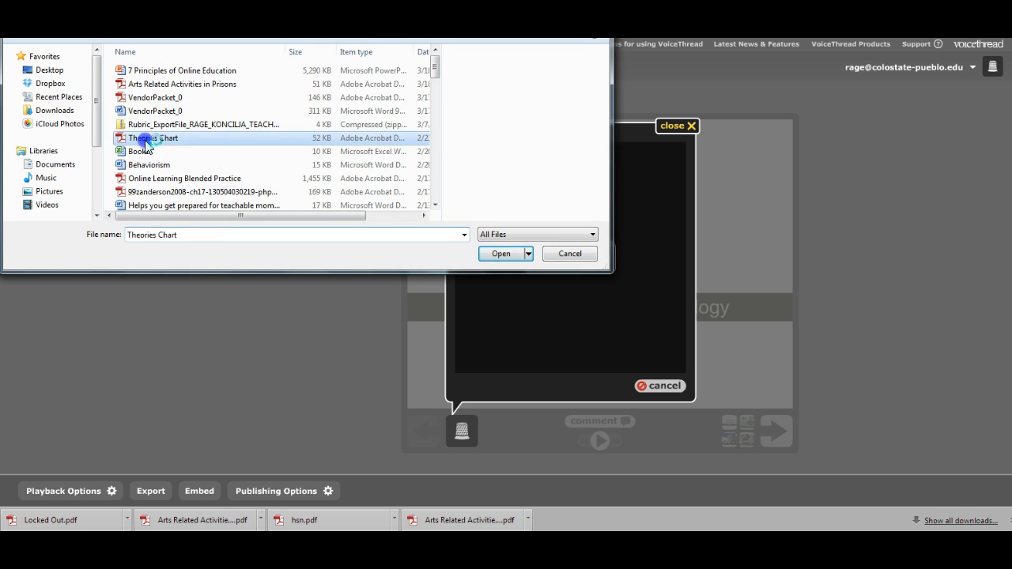
scroll(146, 146, down, 2)
scroll(148, 144, down, 3)
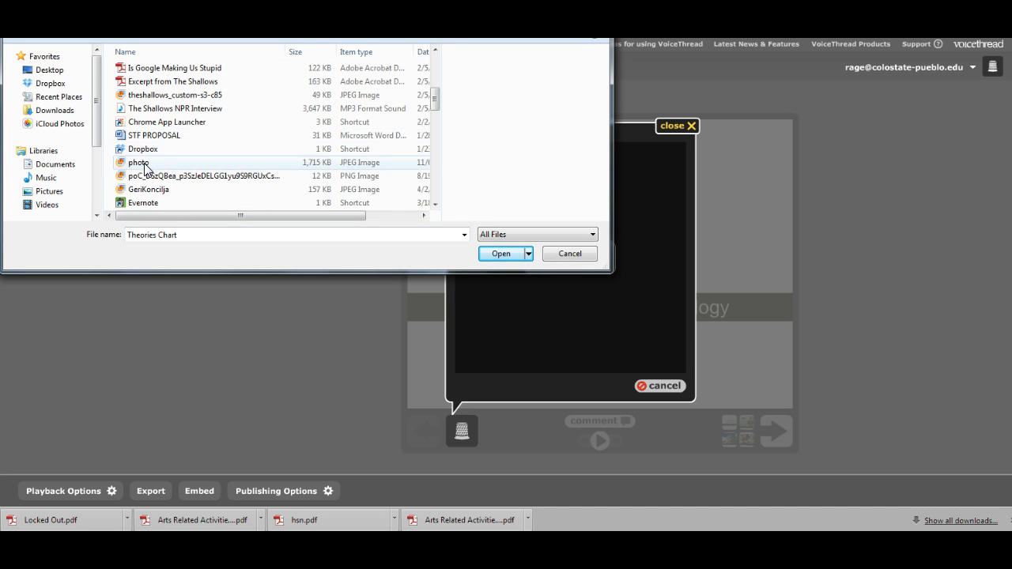
click(139, 162)
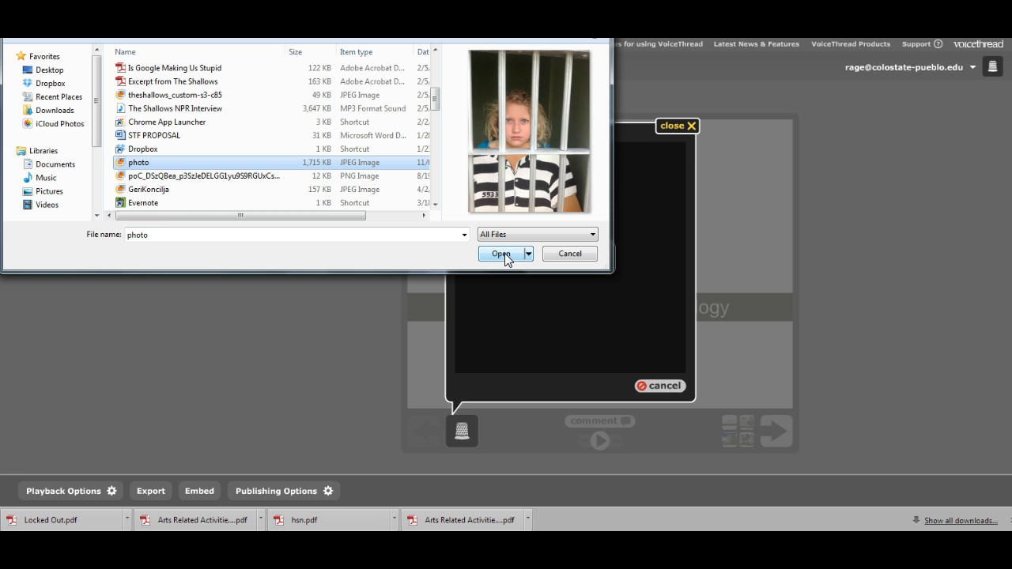
click(155, 189)
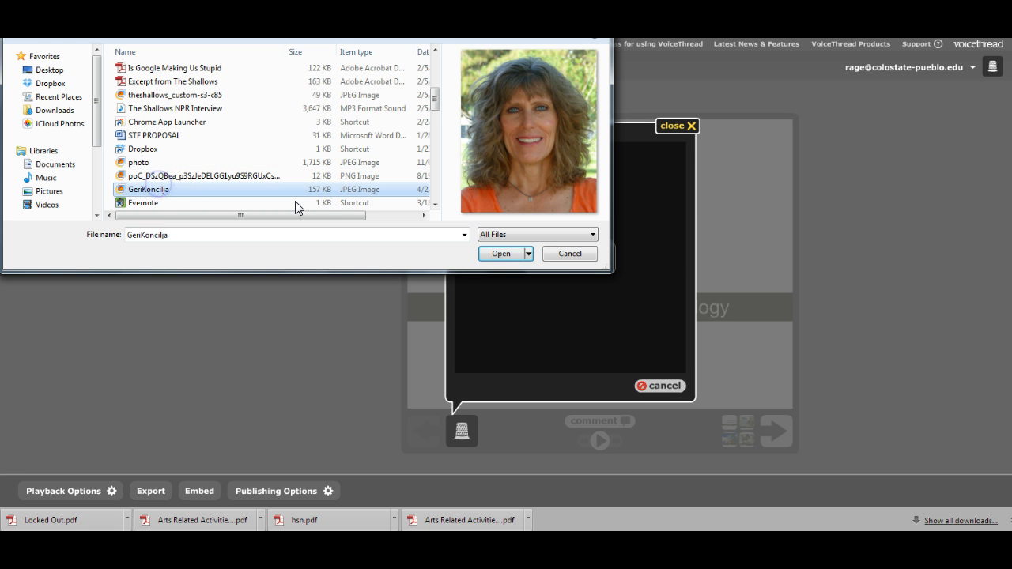
click(498, 254)
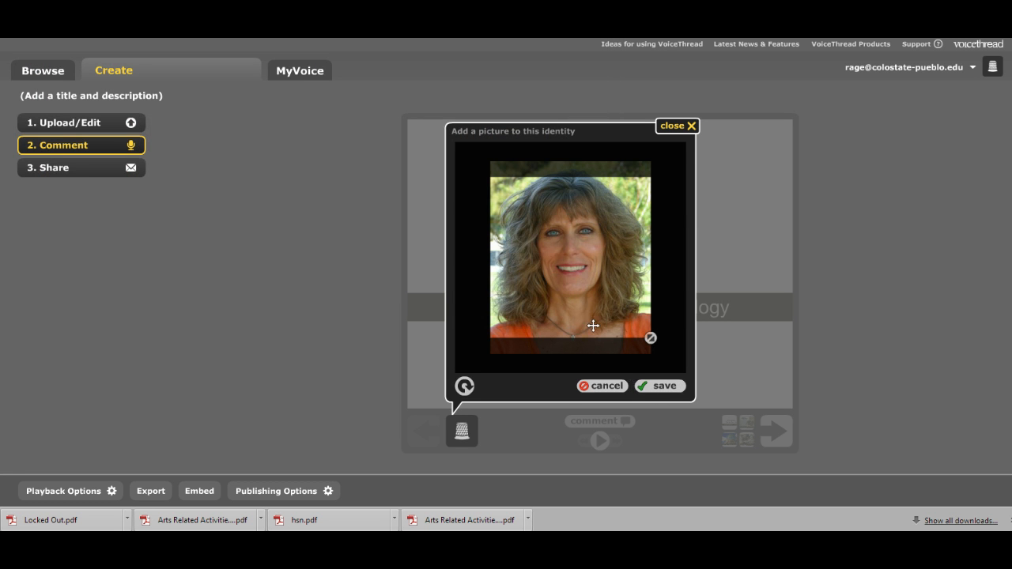
drag(574, 292, 573, 287)
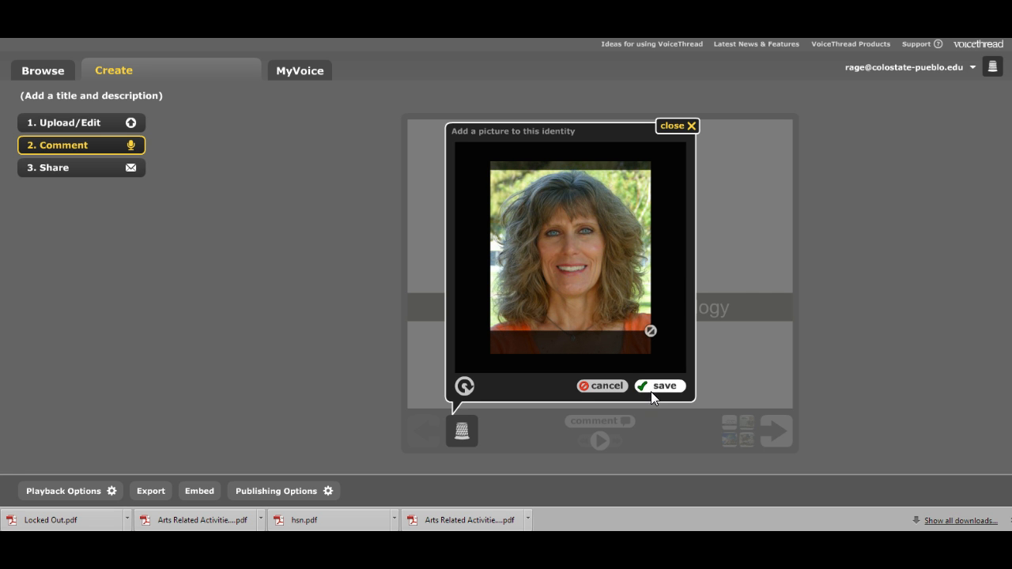
click(653, 389)
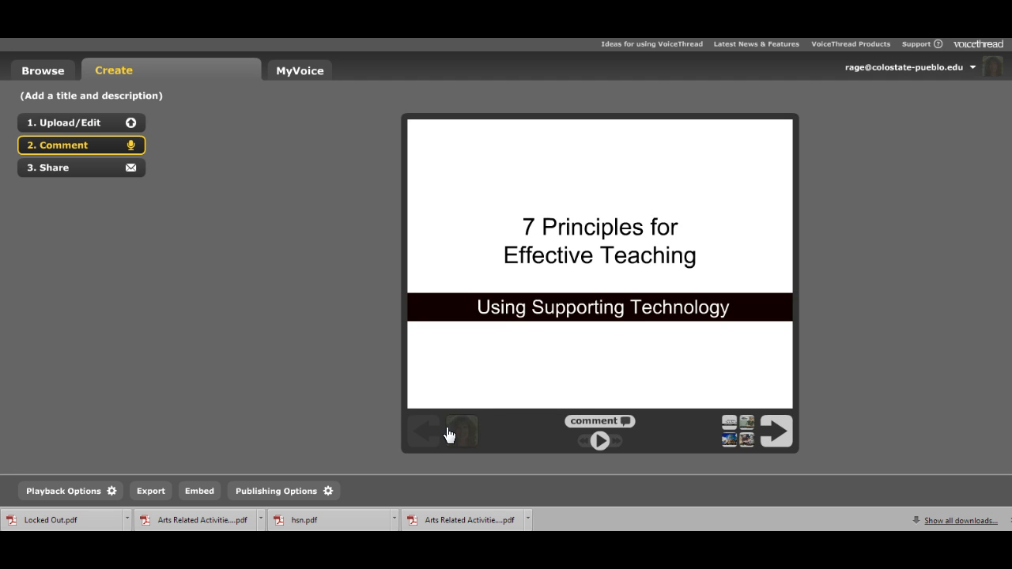